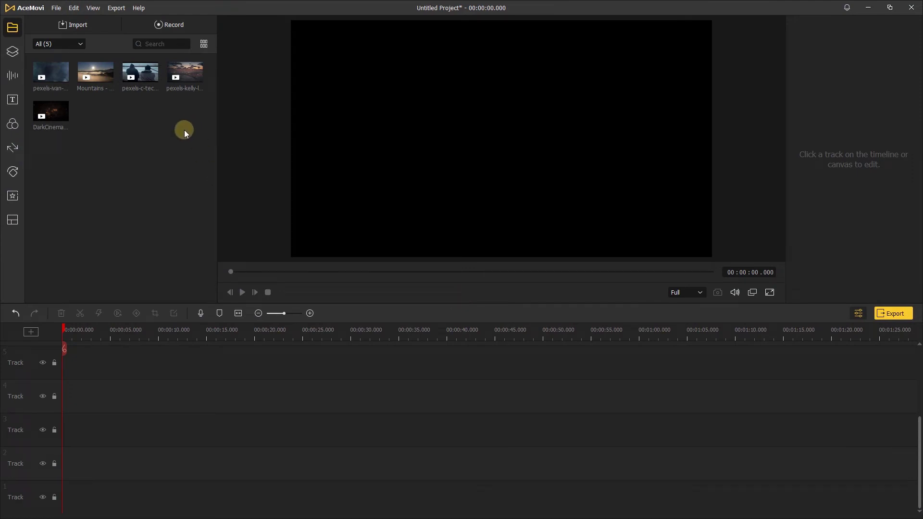
Add the night-city aerial clip to Track 1 past the frame-rate prompt, leaving blending at Normal
left_click(197, 76)
left_click(483, 299)
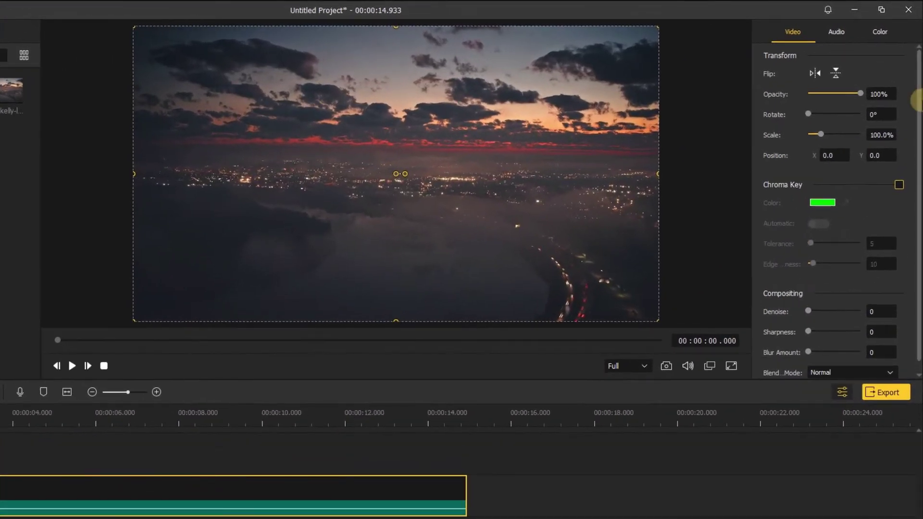
left_click(856, 349)
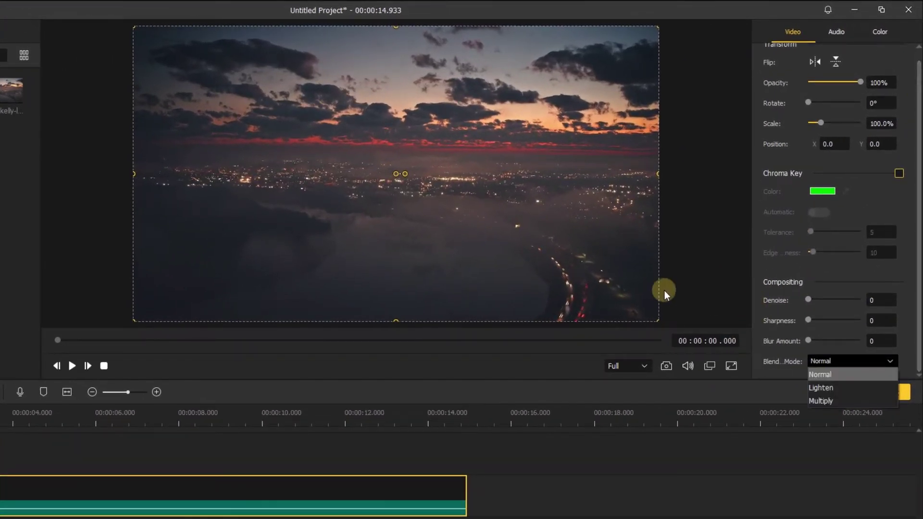
left_click(818, 362)
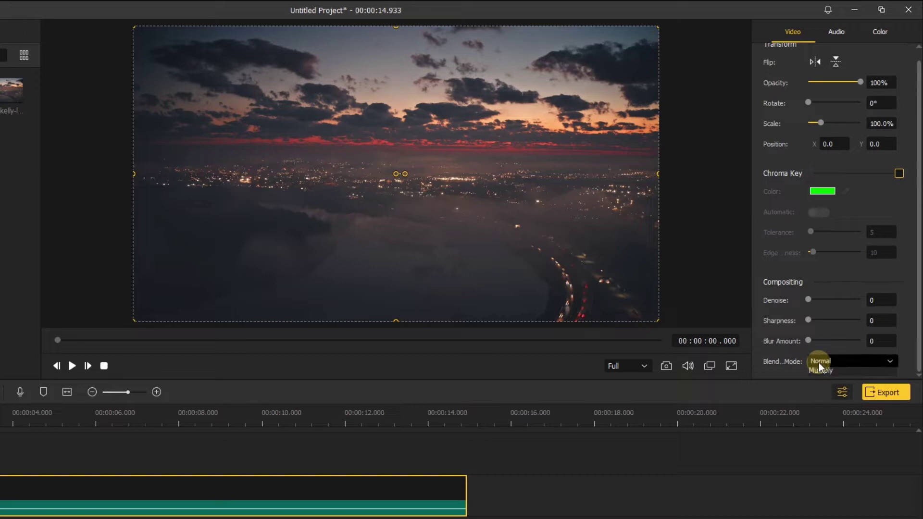
left_click(818, 362)
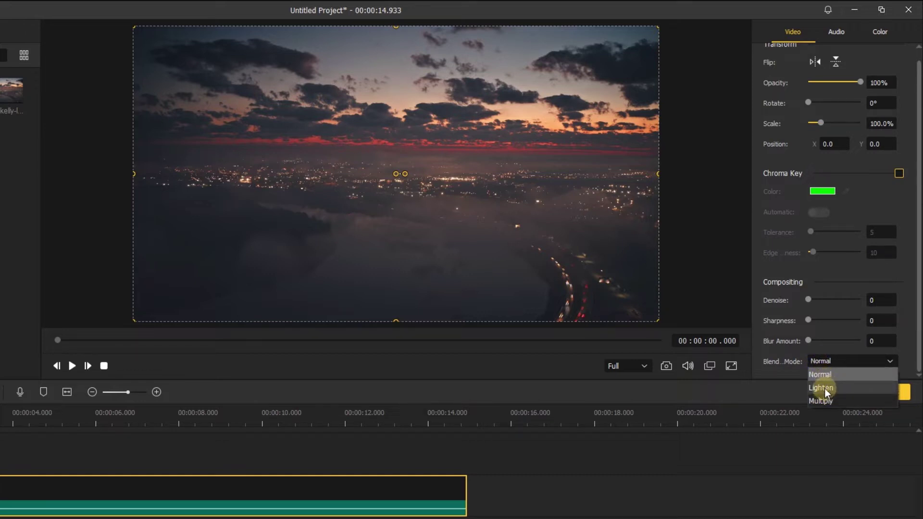
left_click(818, 362)
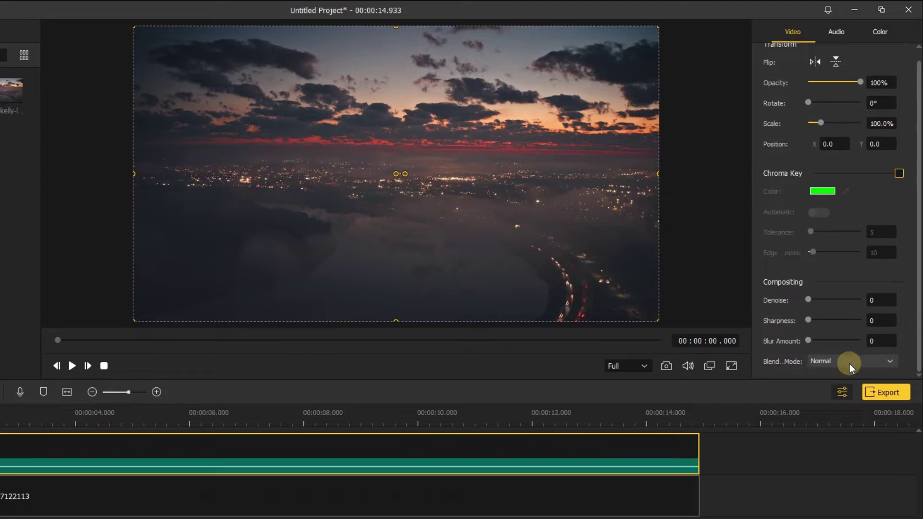
Try Lighten blending on the clip and play the preview
left_click(849, 364)
left_click(843, 388)
key("space")
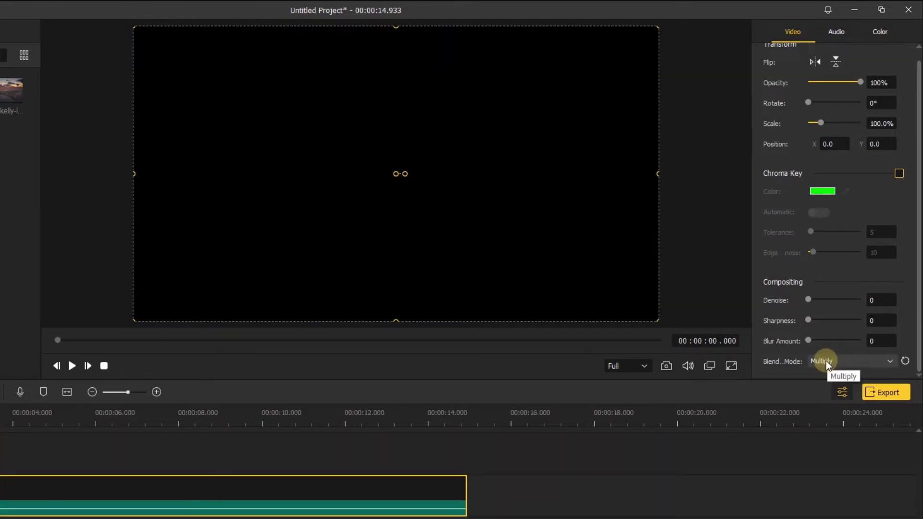
scroll(808, 154, "up", 1)
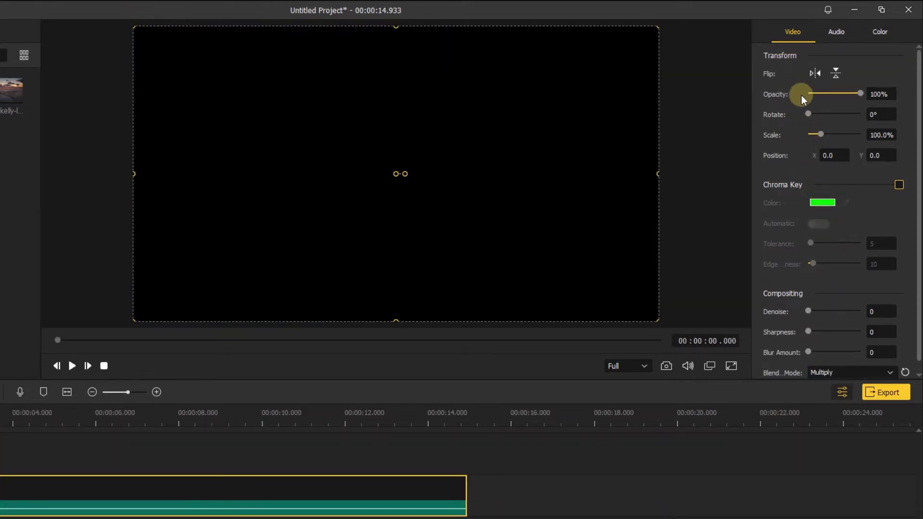
Preview the pexels-ivan-khmelyuk-7122113 smoke clip stacked above Mountains - 59291, selecting each in turn
left_click(877, 32)
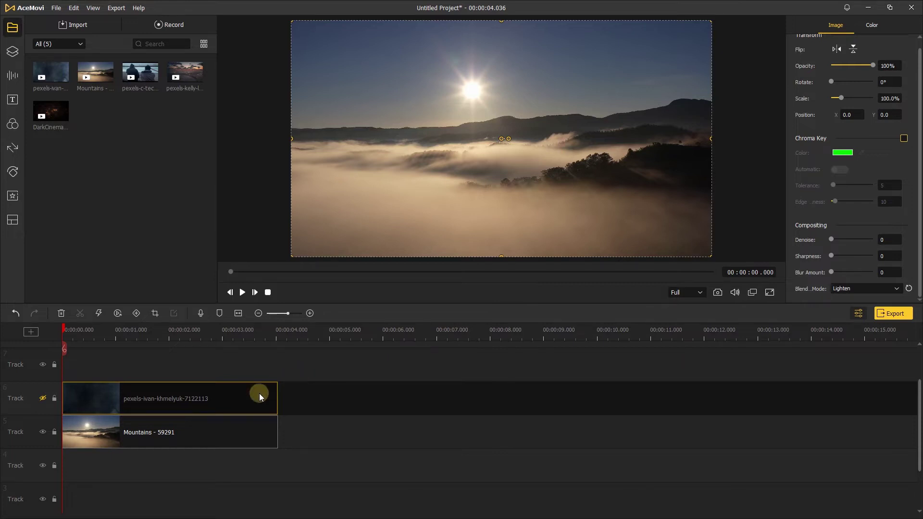
left_click(154, 429)
left_click(242, 293)
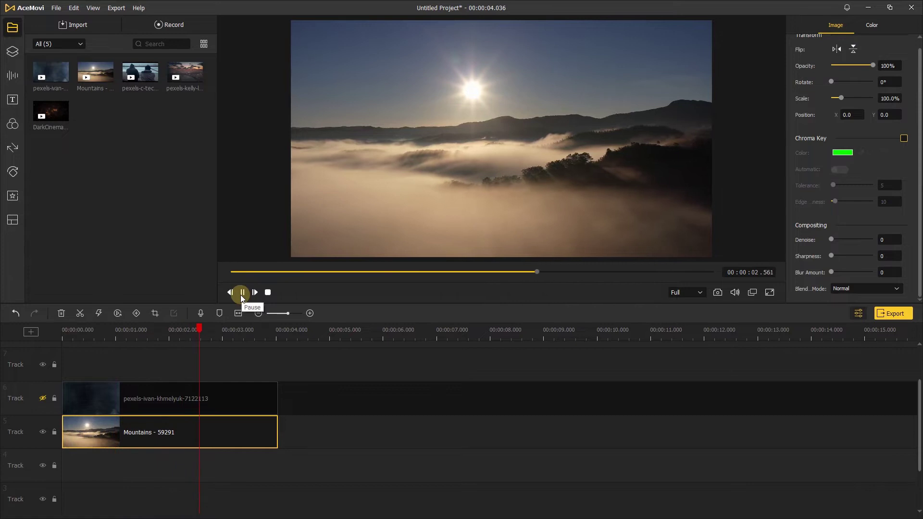
left_click(43, 398)
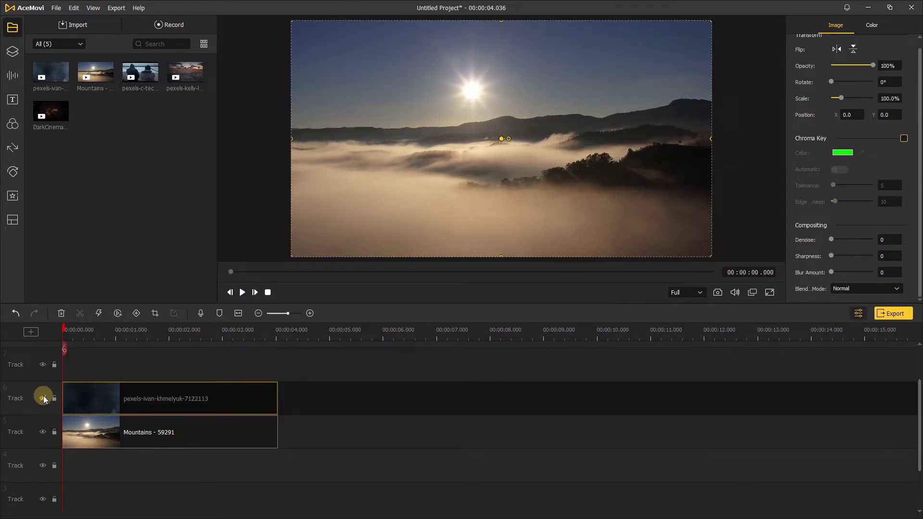
left_click(241, 293)
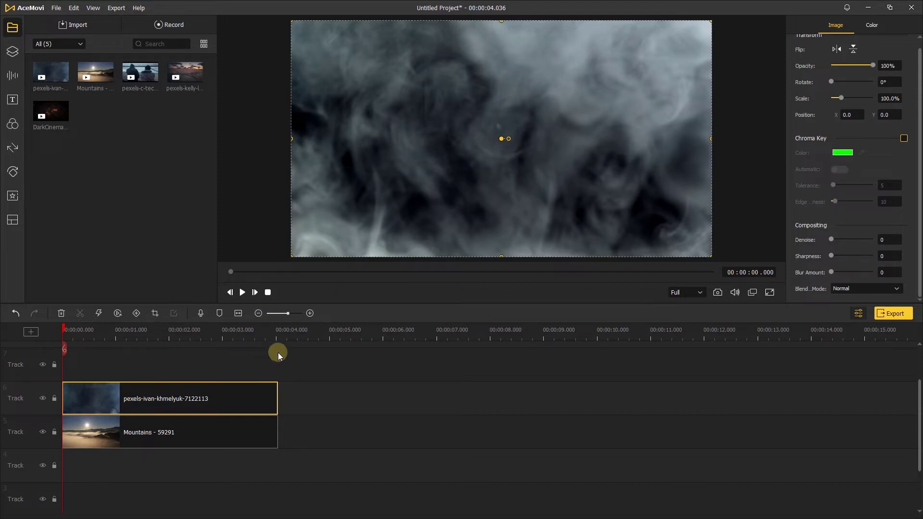
Blend the pexels-ivan-khmelyuk-7122113 smoke clip over the mountains with Lighten and play it
left_click_drag(331, 368, 237, 428)
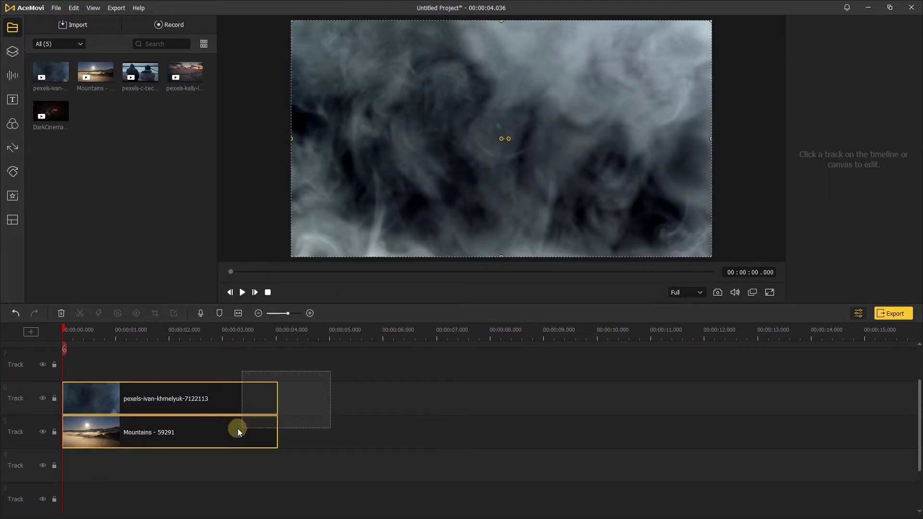
left_click(343, 398)
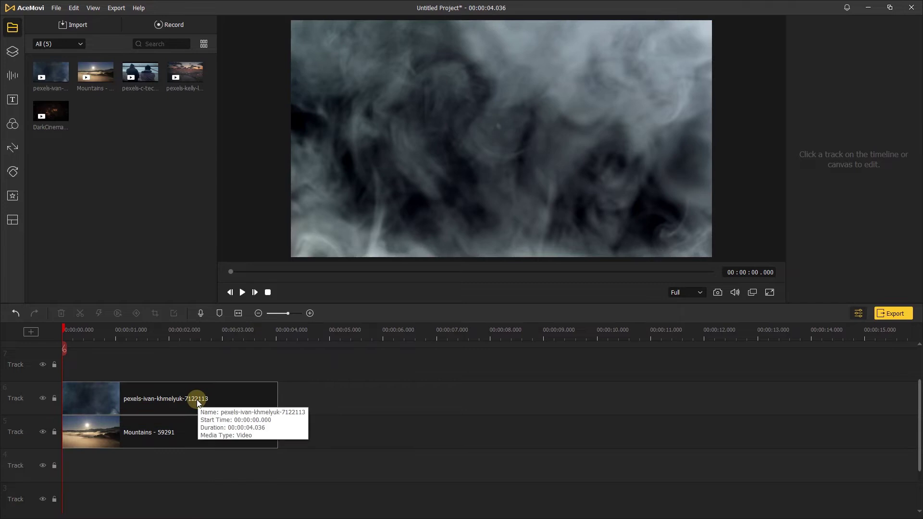
left_click(89, 402)
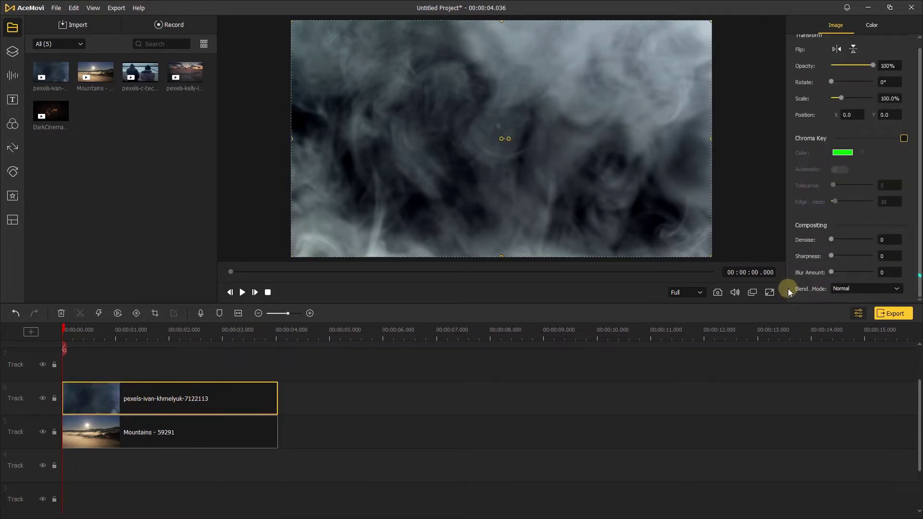
left_click(847, 288)
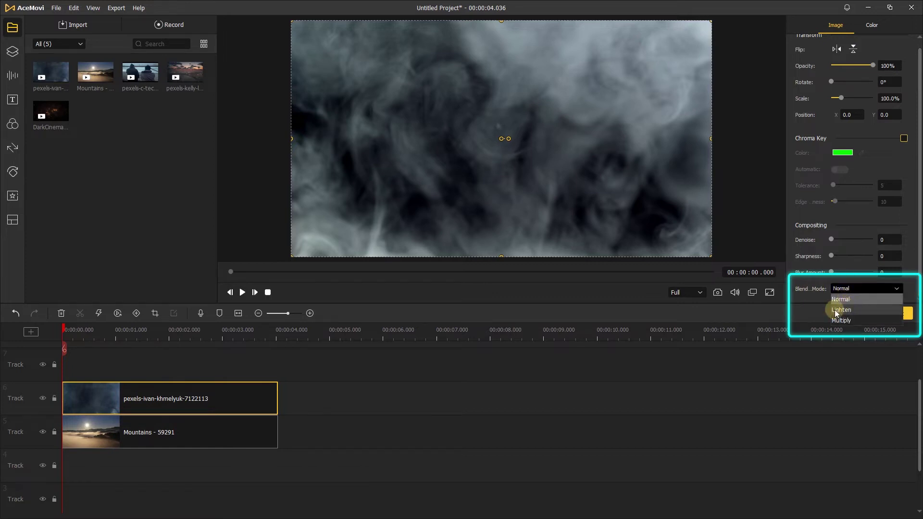
left_click(841, 309)
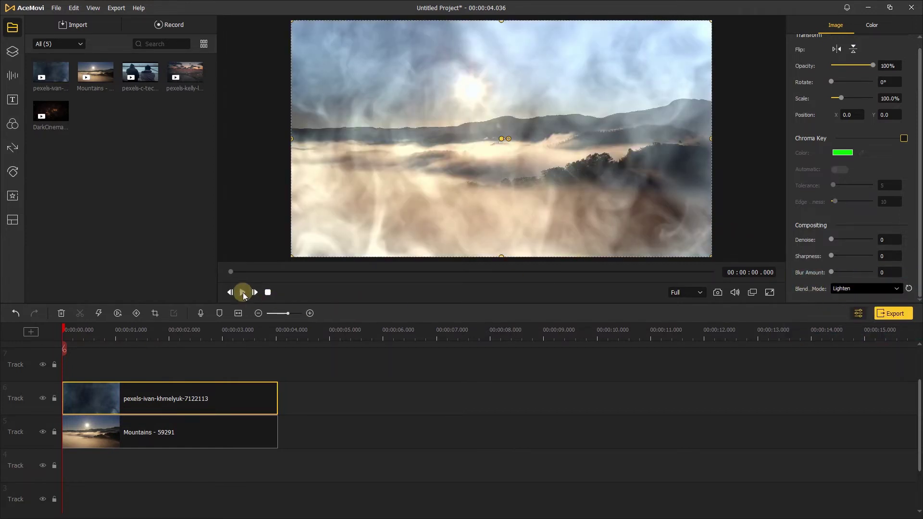
left_click(243, 293)
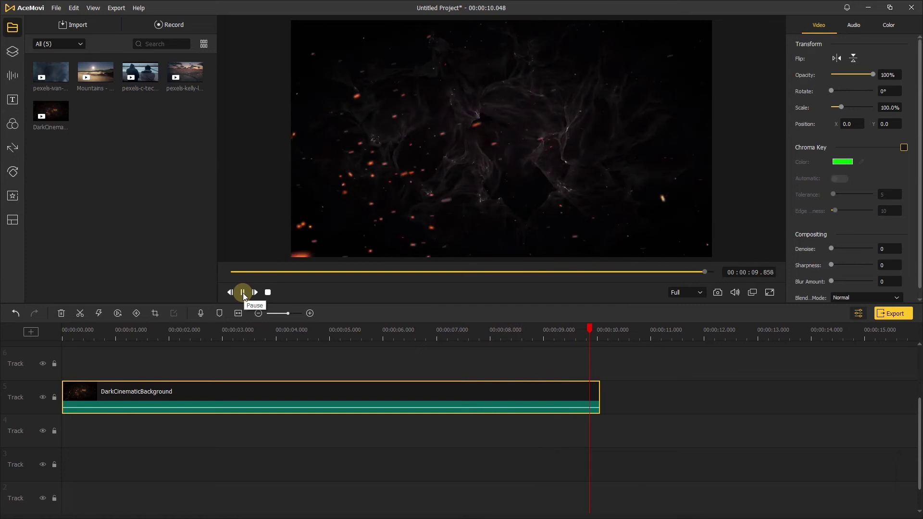
Add a Default static text clip on track 4, extended to end with the background clip
left_click(12, 100)
left_click(113, 27)
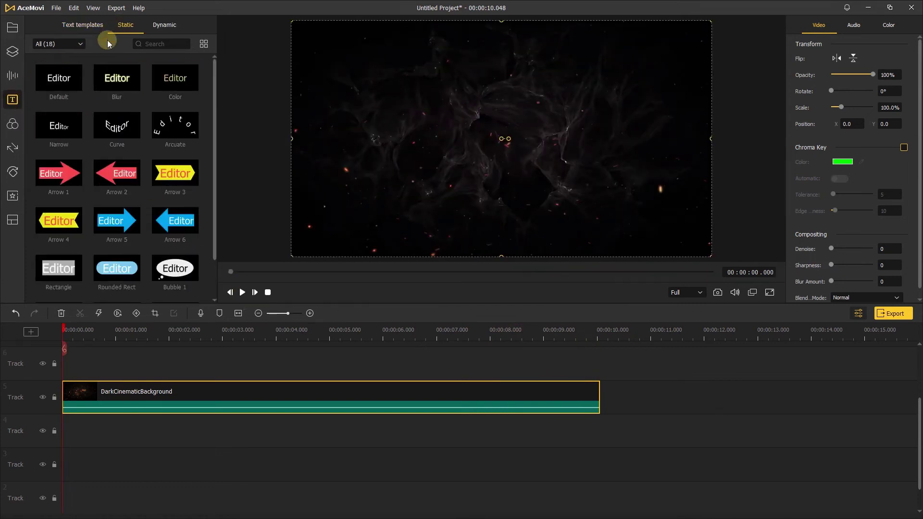
left_click(74, 85)
left_click_drag(128, 367, 119, 432)
left_click_drag(275, 428, 599, 422)
left_click(313, 390)
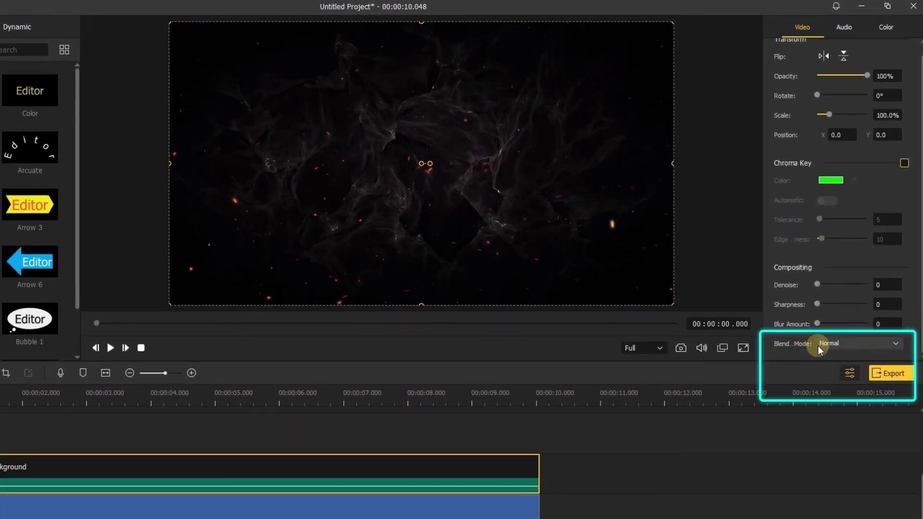
Set the fire background clip's blend mode to Multiply and play the composite
left_click(820, 343)
left_click(826, 380)
left_click(110, 347)
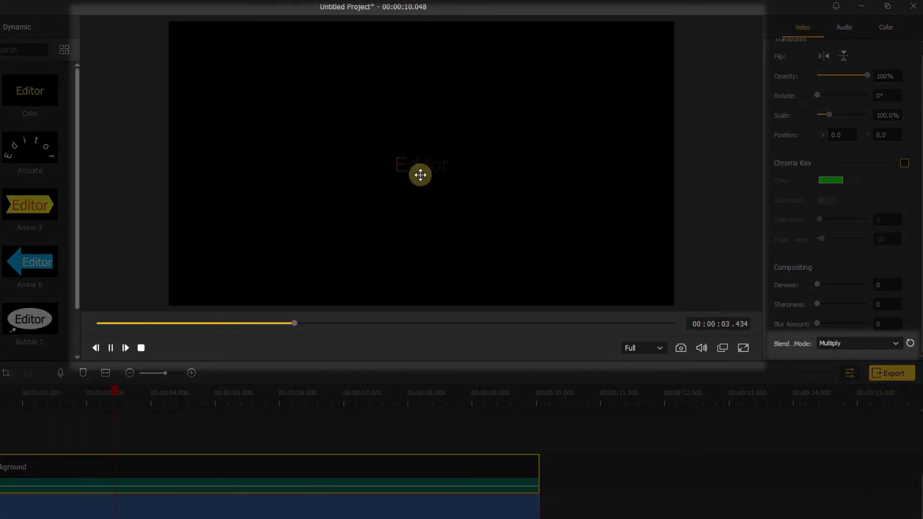
left_click(111, 348)
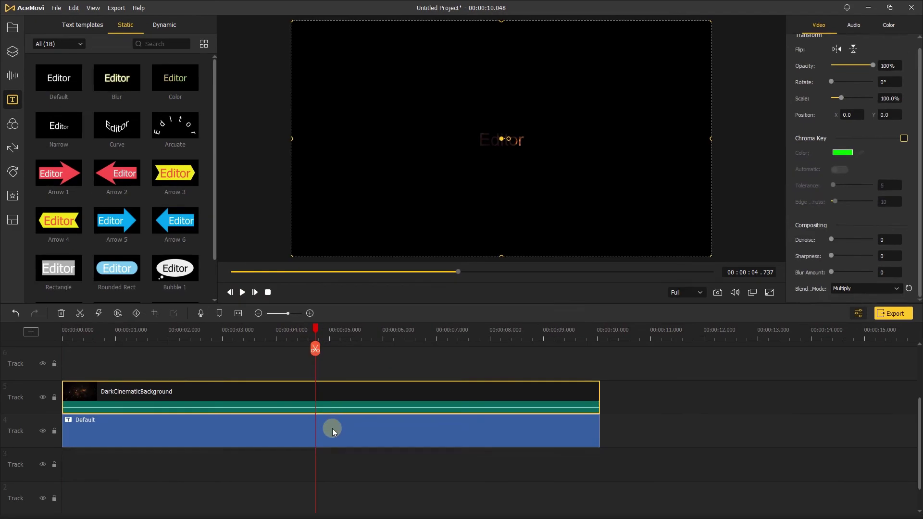
Change the Default text to 'ACEMOVI' in the Algerian font at size 72
left_click(217, 512)
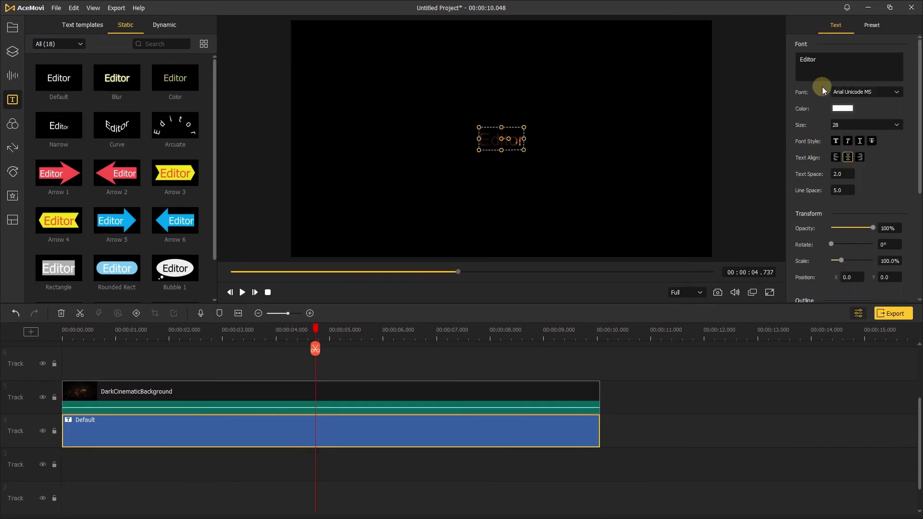
type("ACEMOVI")
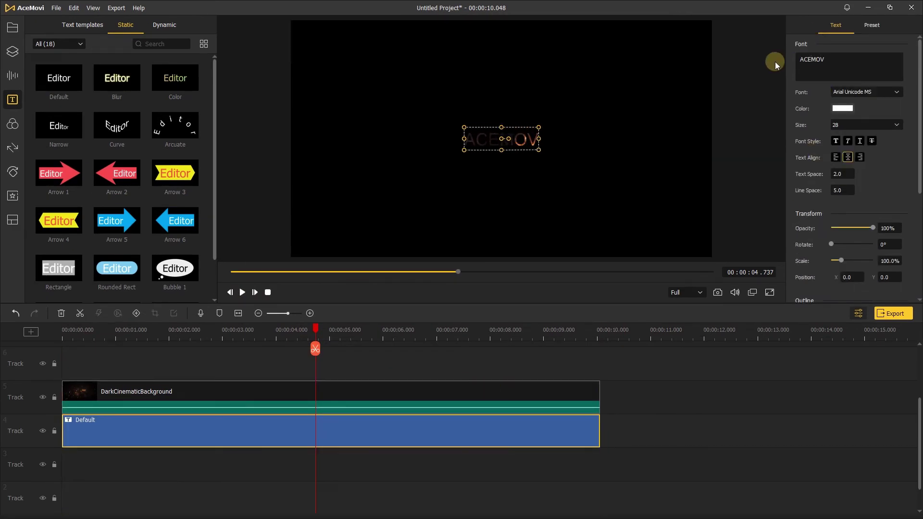
left_click(866, 91)
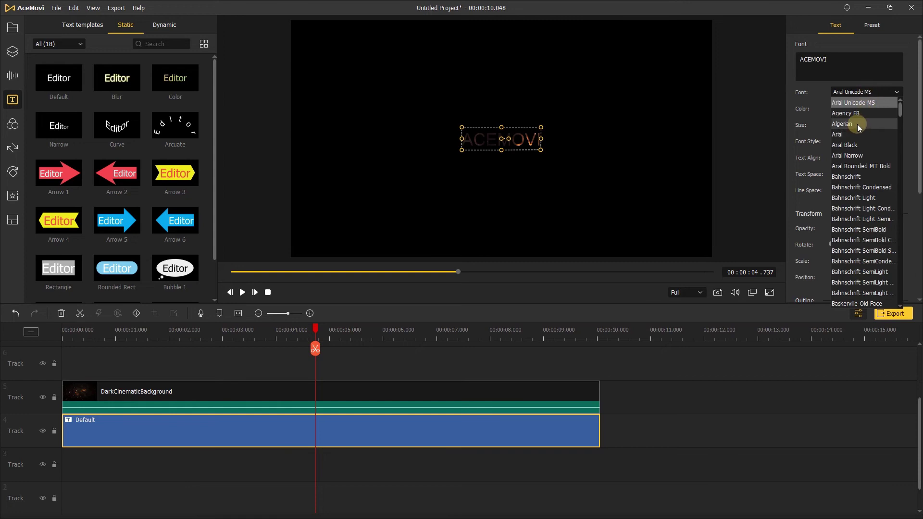
left_click(857, 124)
left_click(857, 125)
left_click(838, 303)
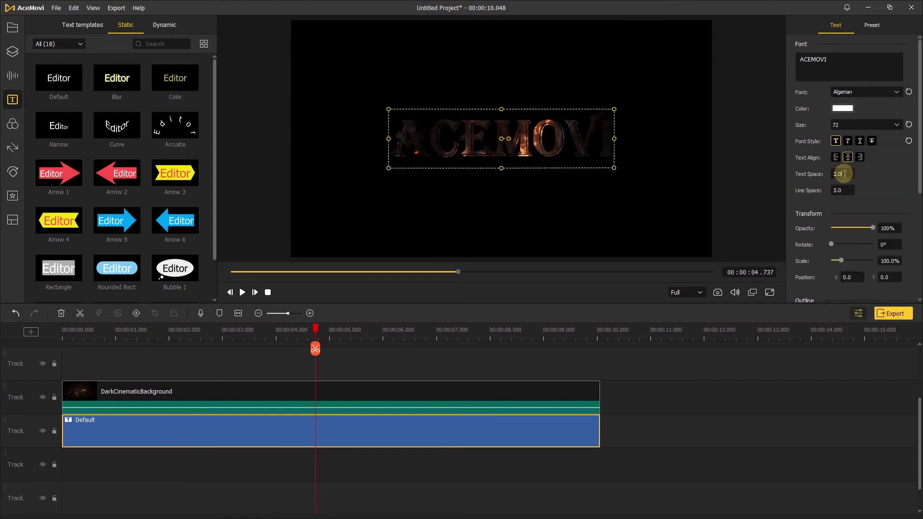
Scale the DarkCinematicBackground fire clip to 128.4% and move it to position 28.4, 0.0
left_click(373, 390)
left_click_drag(318, 329, 151, 399)
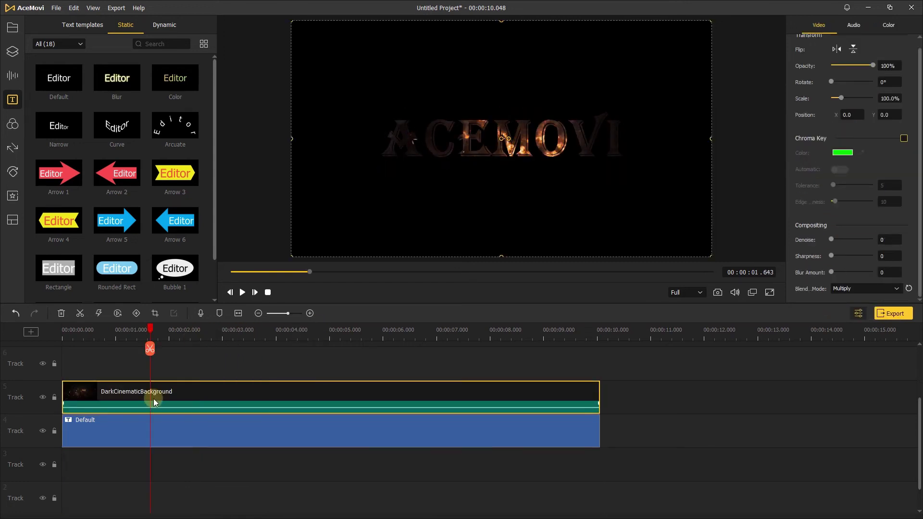
left_click_drag(841, 94, 846, 95)
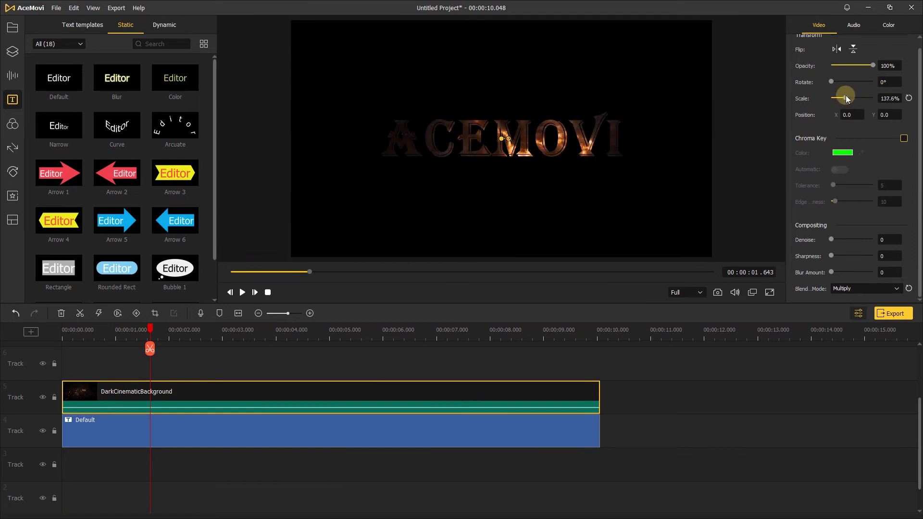
left_click_drag(598, 140, 601, 140)
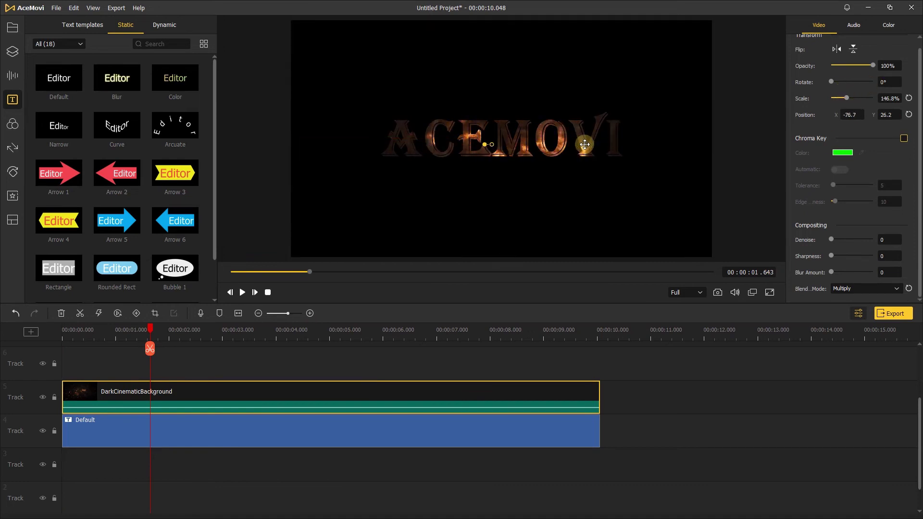
left_click(242, 292)
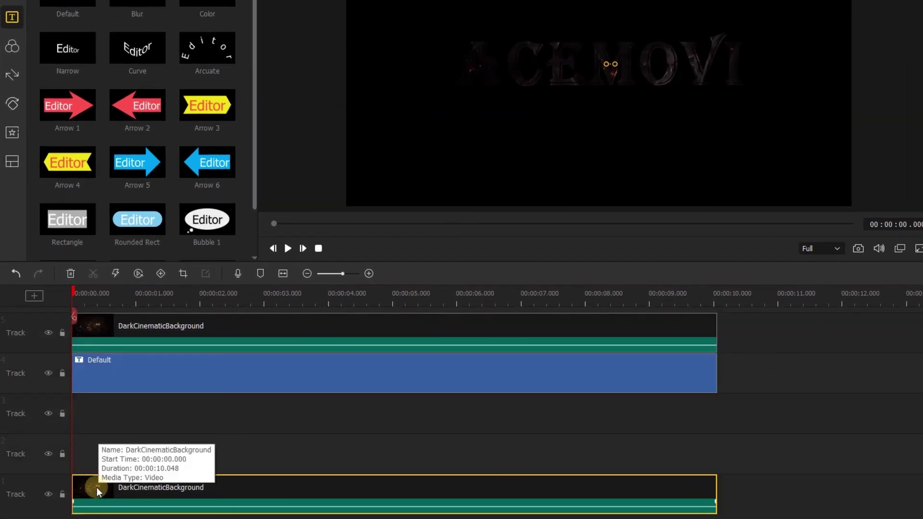
Put a second DarkCinematicBackground clip on Track 3 and lock the text and fire Tracks 4 and 5
left_click_drag(97, 487, 89, 407)
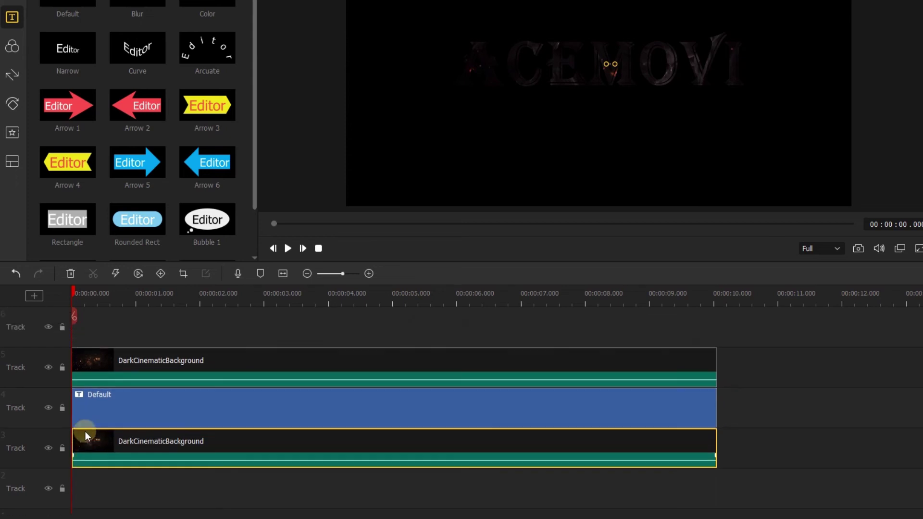
left_click(62, 410)
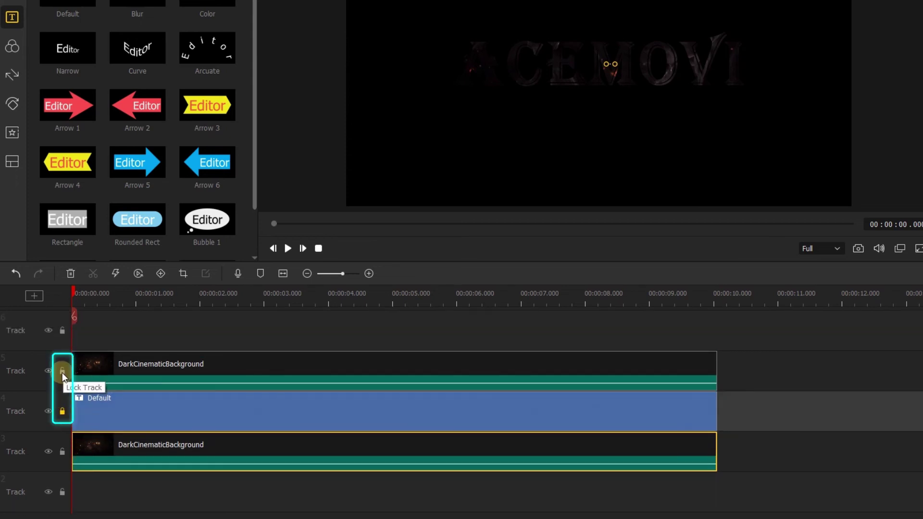
left_click(62, 372)
left_click(97, 413)
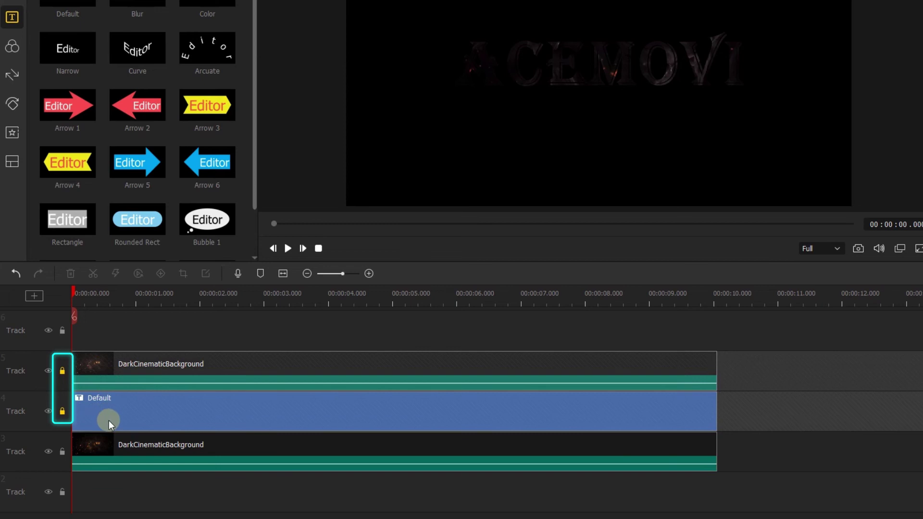
left_click(100, 447)
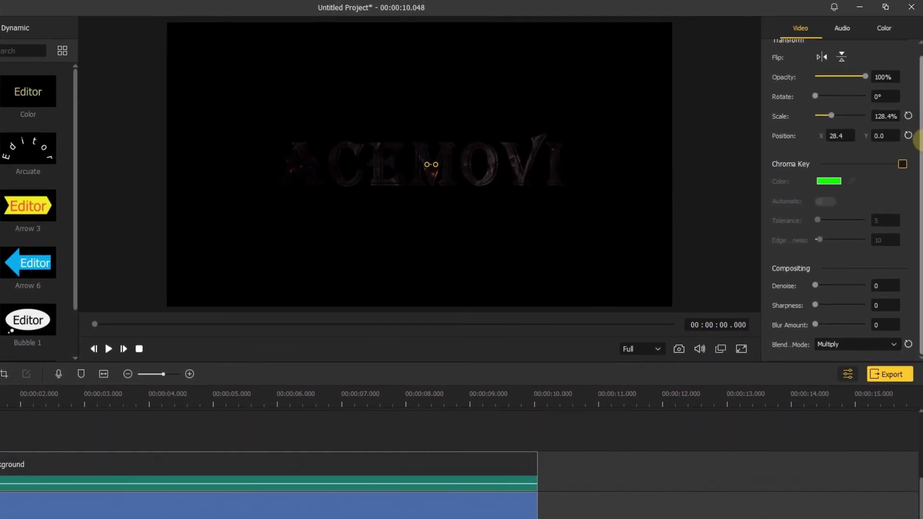
Reset the Track 3 background clip's blend mode to Normal and play the intro
left_click(870, 318)
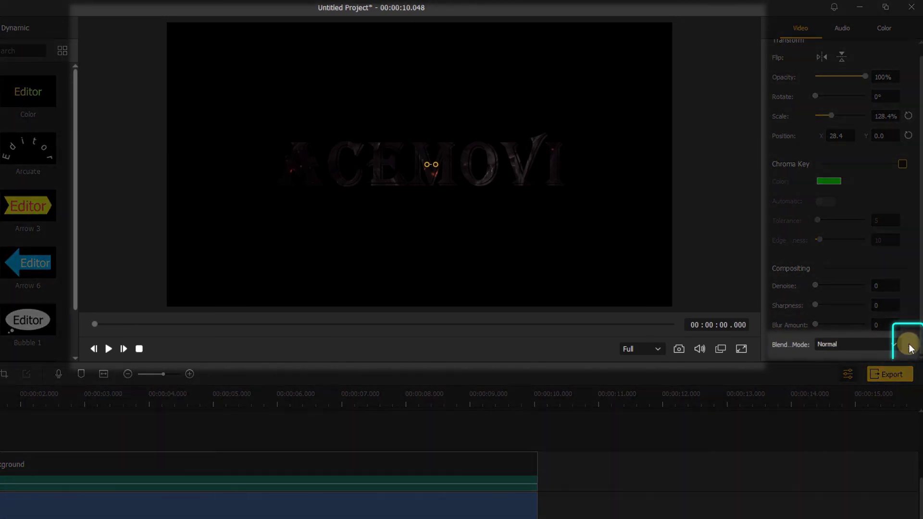
left_click(908, 345)
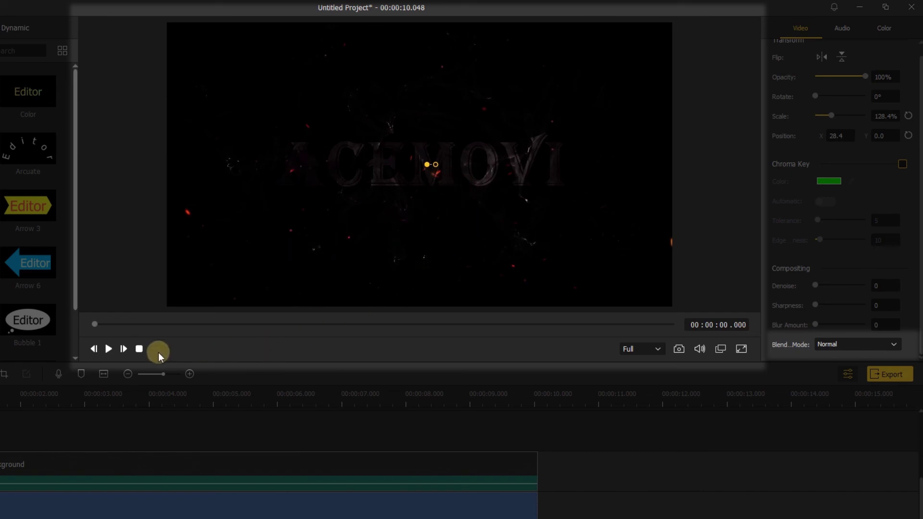
left_click(108, 349)
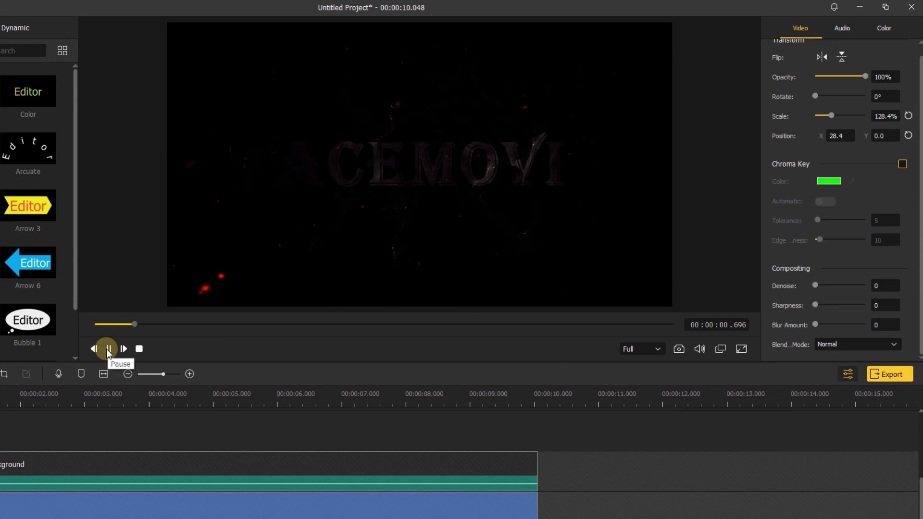